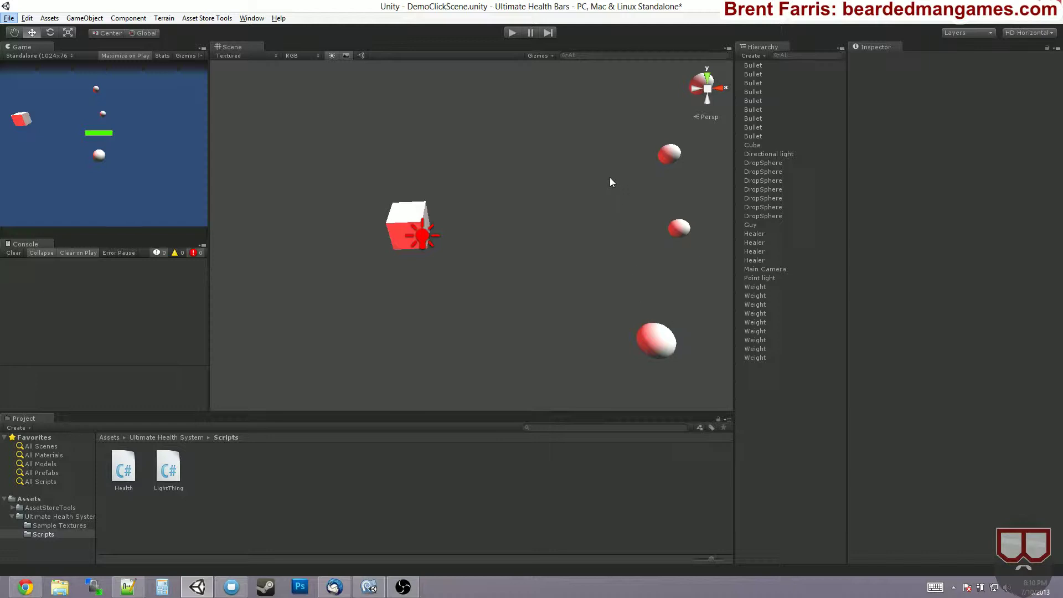
Select the Guy sphere and pan around the scene to view the white spheres, cube and Guy
{"action": "left_click", "coordinate": [653, 346]}
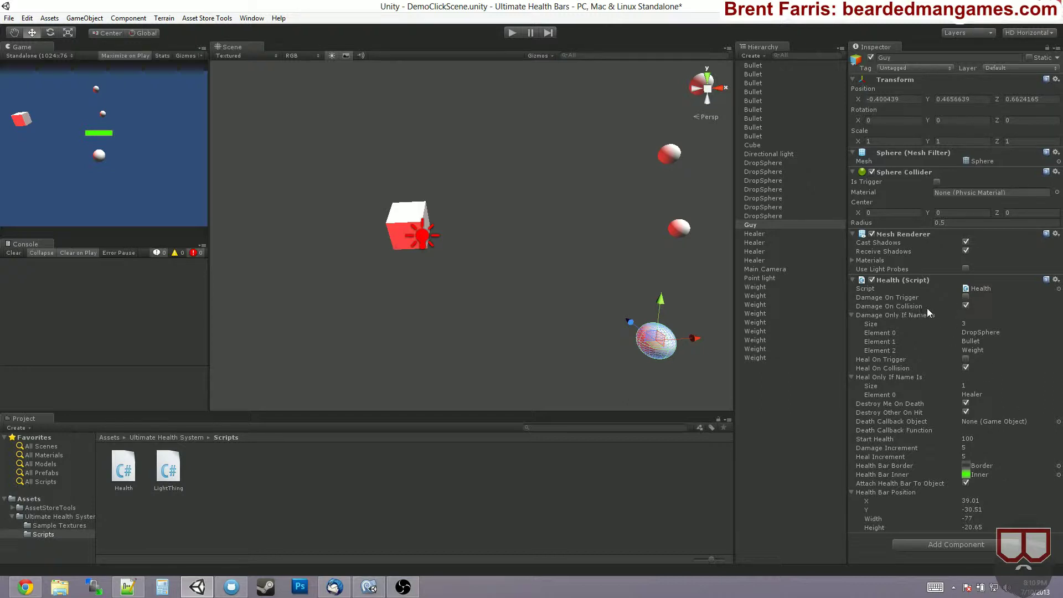
{"action": "middle_click_drag", "start_coordinate": [626, 187], "coordinate": [445, 263]}
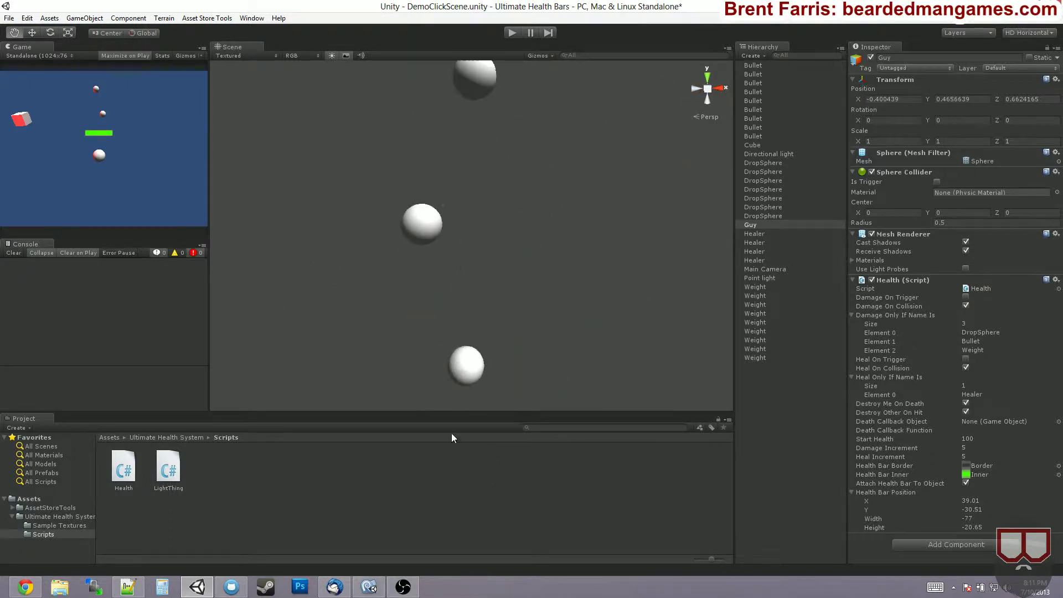
{"action": "middle_click_drag", "start_coordinate": [460, 483], "coordinate": [493, 275]}
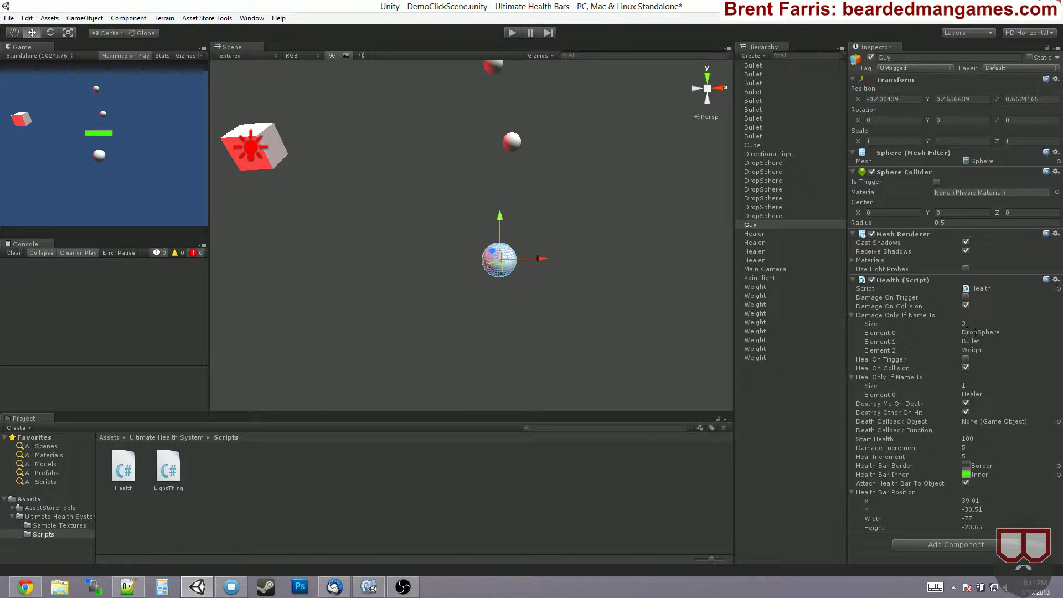
Inspect a falling Bullet sphere, then reselect Guy to compare its Health settings
{"action": "left_click", "coordinate": [512, 142]}
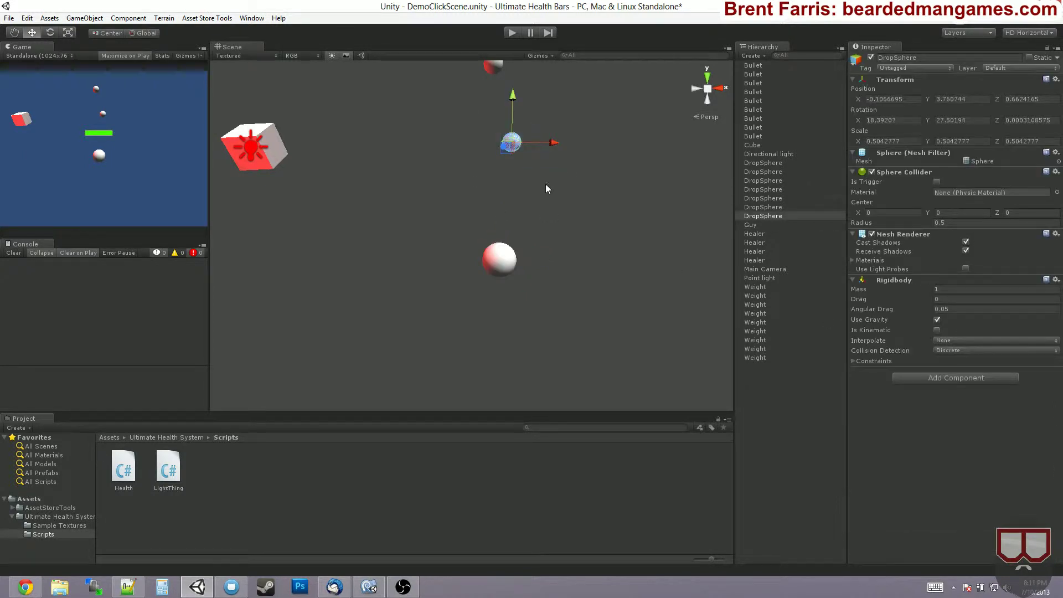
{"action": "left_click_drag", "start_coordinate": [448, 160], "coordinate": [516, 206]}
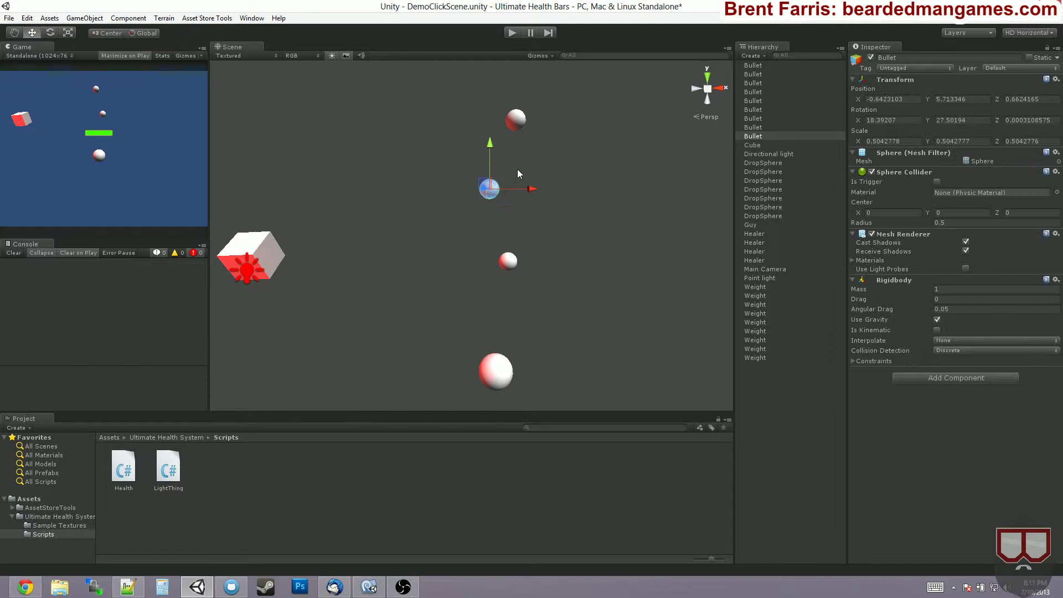
{"action": "mouse_move", "coordinate": [578, 318]}
{"action": "middle_mouse_down"}
{"action": "mouse_move", "coordinate": [582, 289]}
{"action": "mouse_move", "coordinate": [532, 283]}
{"action": "middle_mouse_up"}
{"action": "left_click", "coordinate": [480, 277]}
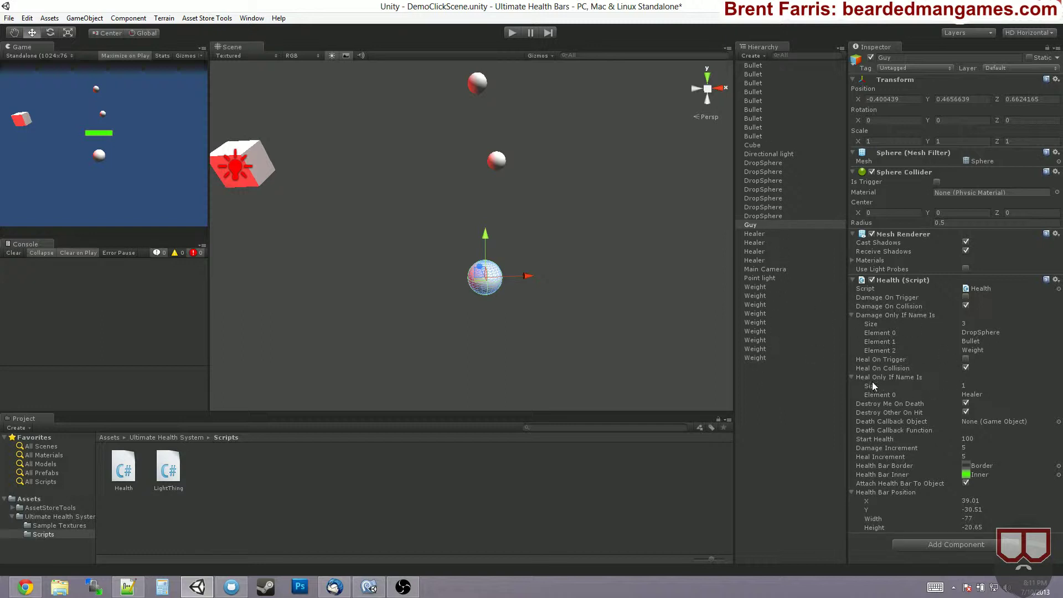
Inspect a Healer object, then reselect the Guy sphere
{"action": "left_click", "coordinate": [759, 235]}
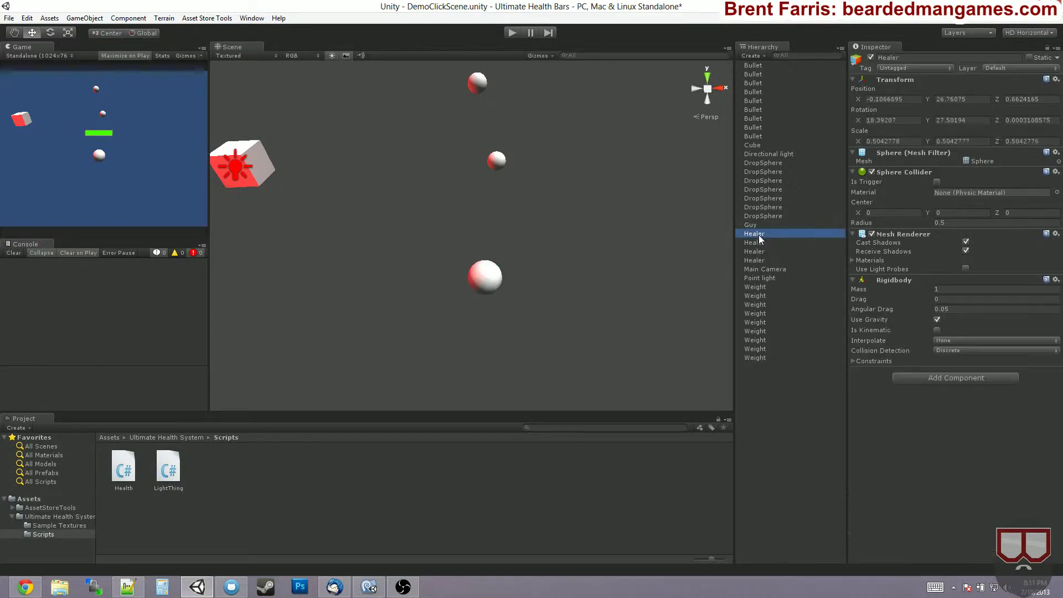
{"action": "mouse_move", "coordinate": [594, 165]}
{"action": "middle_mouse_down"}
{"action": "mouse_move", "coordinate": [562, 275]}
{"action": "mouse_move", "coordinate": [599, 266]}
{"action": "mouse_move", "coordinate": [551, 456]}
{"action": "mouse_move", "coordinate": [541, 398]}
{"action": "mouse_move", "coordinate": [498, 321]}
{"action": "mouse_move", "coordinate": [604, 214]}
{"action": "mouse_move", "coordinate": [590, 76]}
{"action": "middle_mouse_up"}
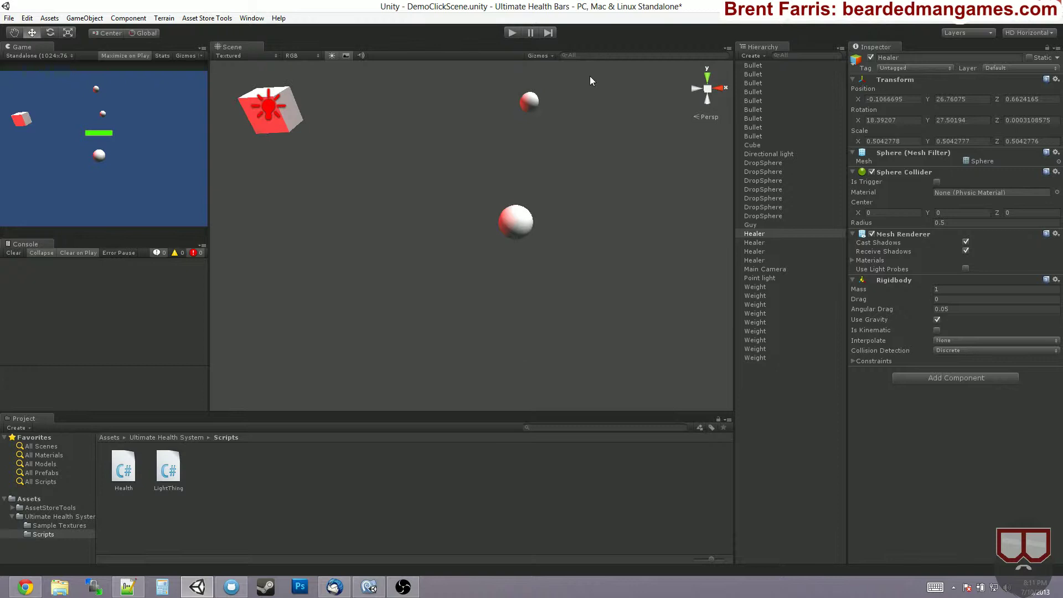
{"action": "left_click", "coordinate": [511, 223]}
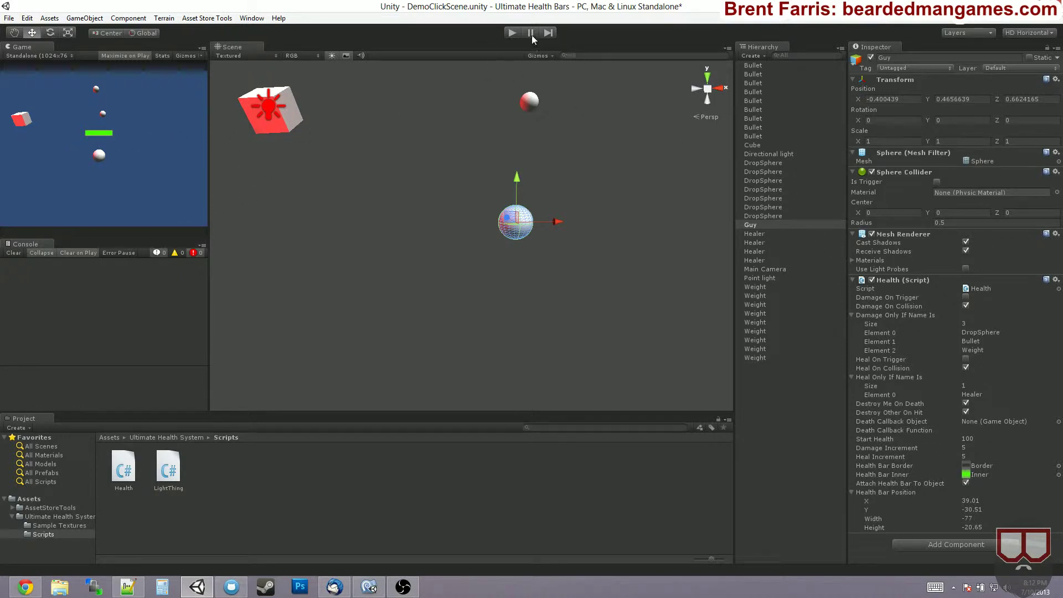
Play the scene until Guy's health bar empties and it vanishes, then stop play mode
{"action": "left_click", "coordinate": [513, 33]}
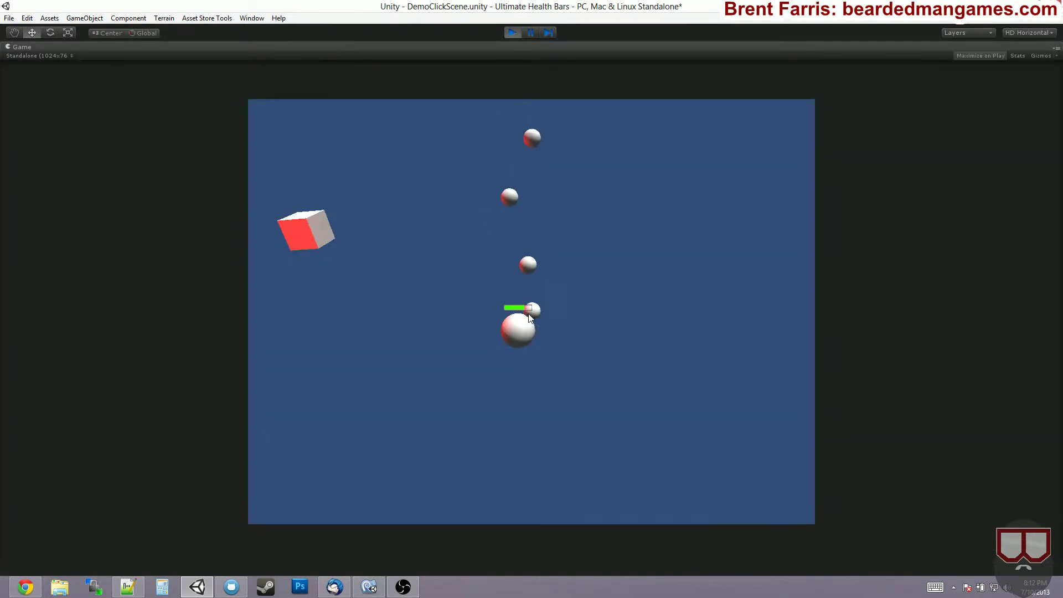
{"action": "left_click", "coordinate": [514, 320]}
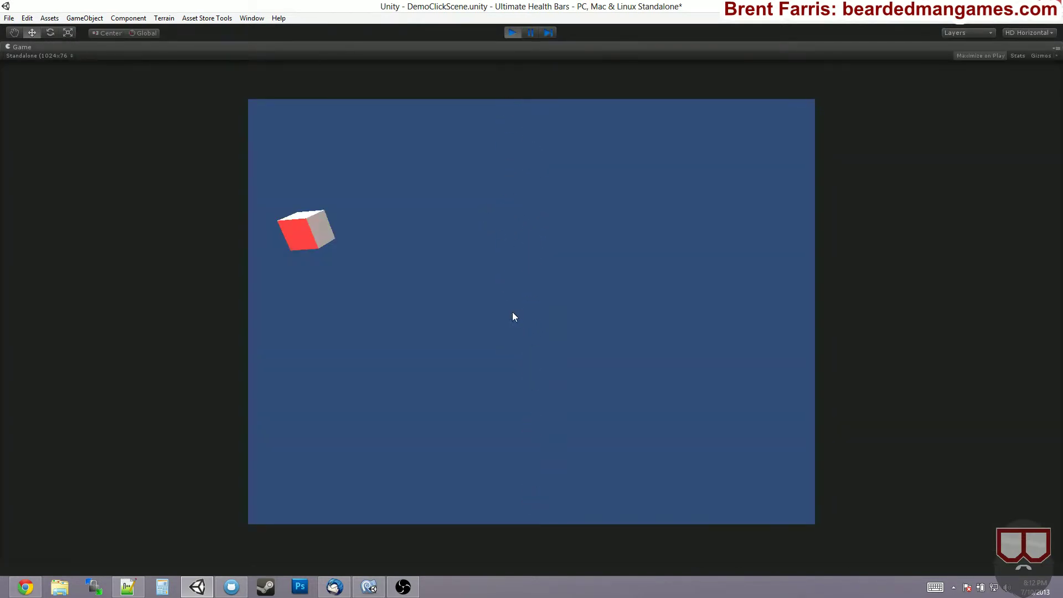
{"action": "left_click", "coordinate": [512, 32]}
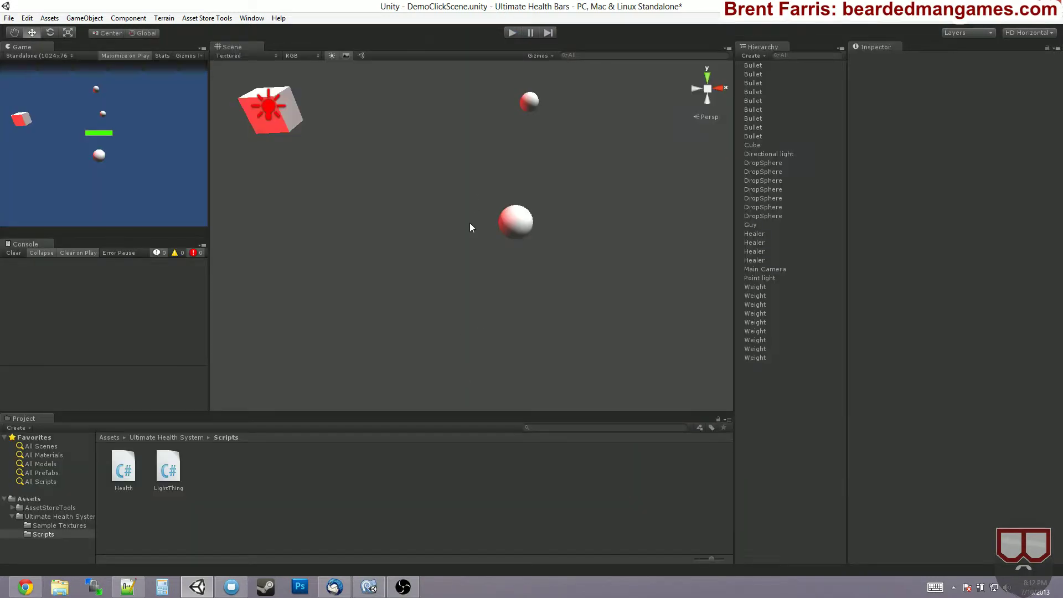
Attach the LightThing script to the red Point light on the cube
{"action": "left_click", "coordinate": [512, 220]}
{"action": "middle_click_drag", "start_coordinate": [443, 255], "coordinate": [434, 308]}
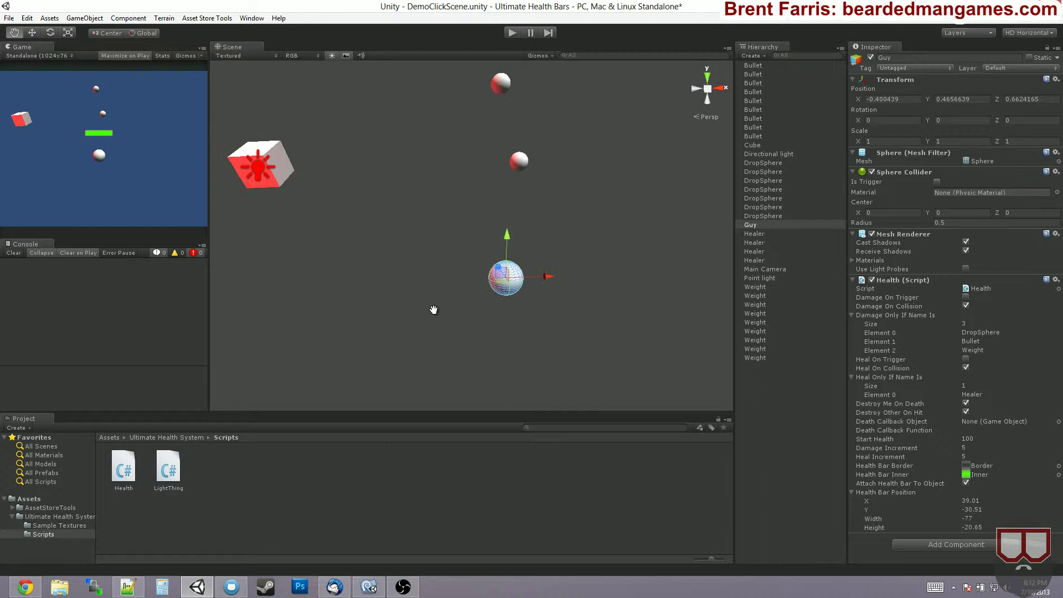
{"action": "middle_click_drag", "start_coordinate": [450, 245], "coordinate": [451, 264]}
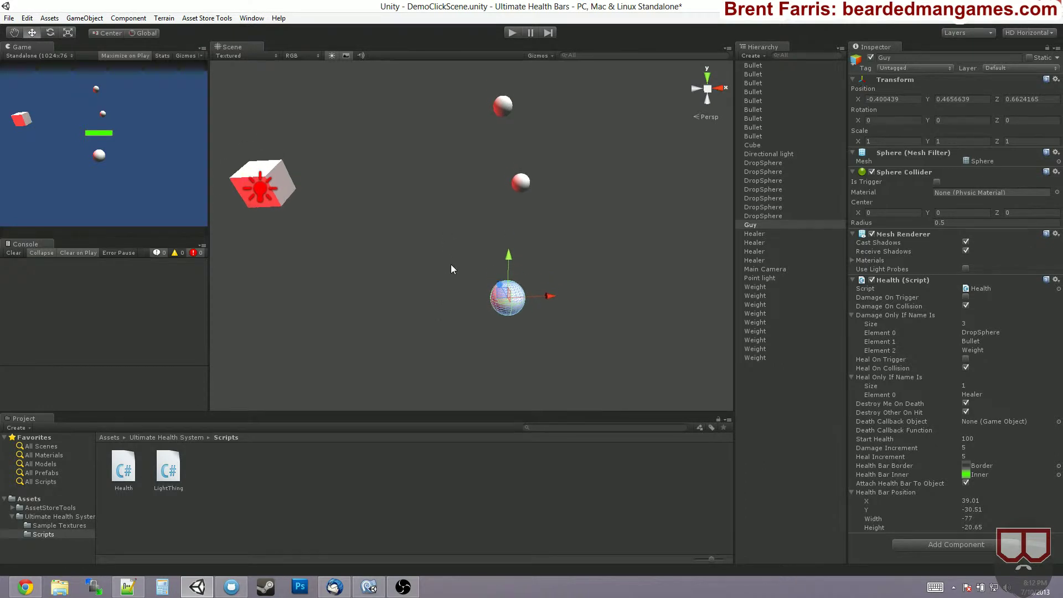
{"action": "left_click", "coordinate": [259, 191]}
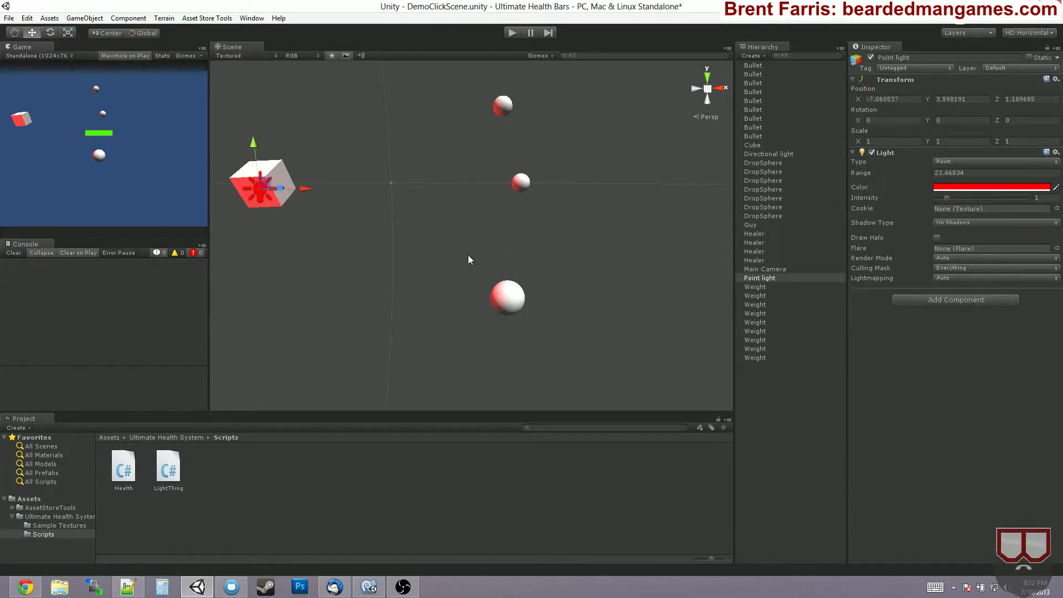
{"action": "left_click_drag", "start_coordinate": [168, 470], "coordinate": [936, 368]}
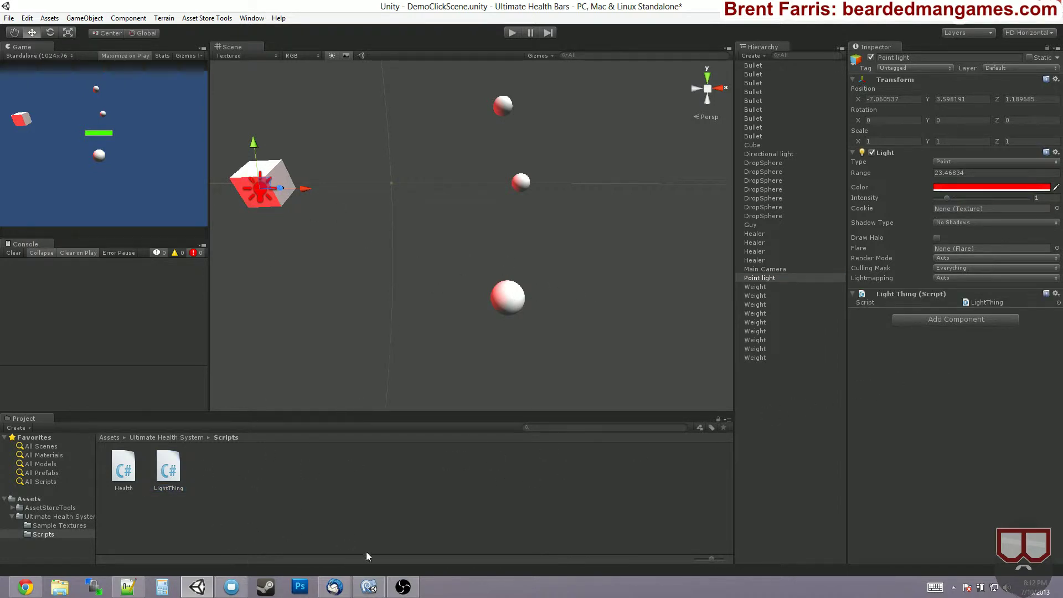
Pick out the MakeLightBlue function in the code editor, then return to Unity
{"action": "left_click", "coordinate": [372, 590]}
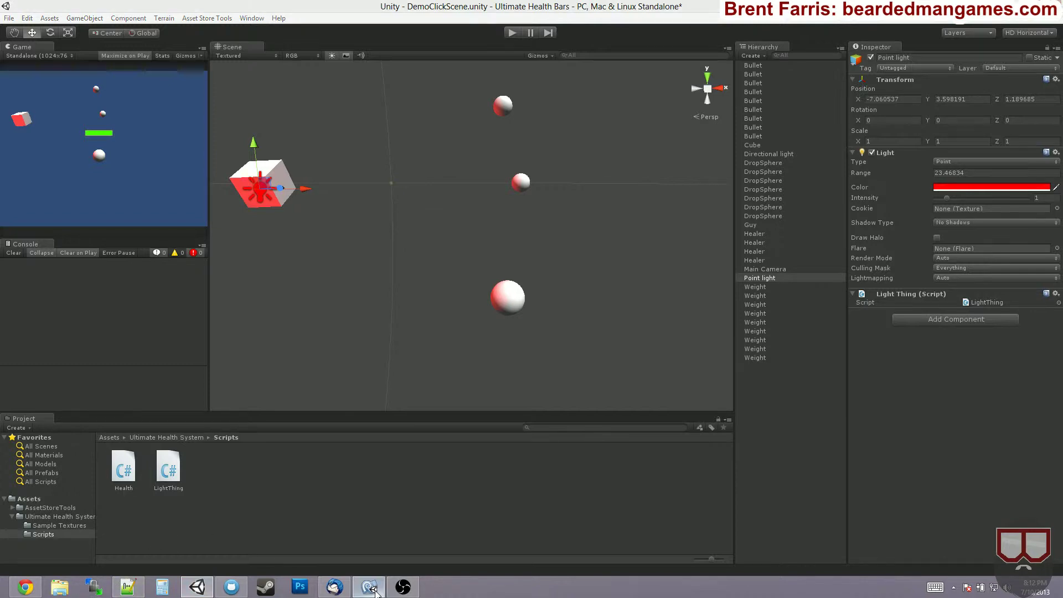
{"action": "double_click", "coordinate": [291, 117]}
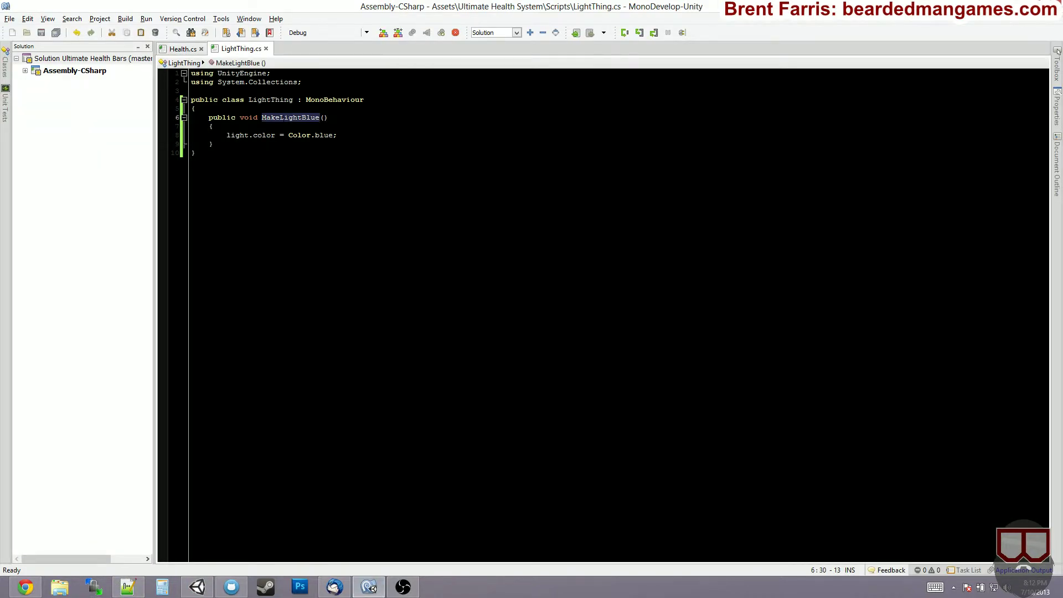
{"action": "key", "text": "alt+Tab"}
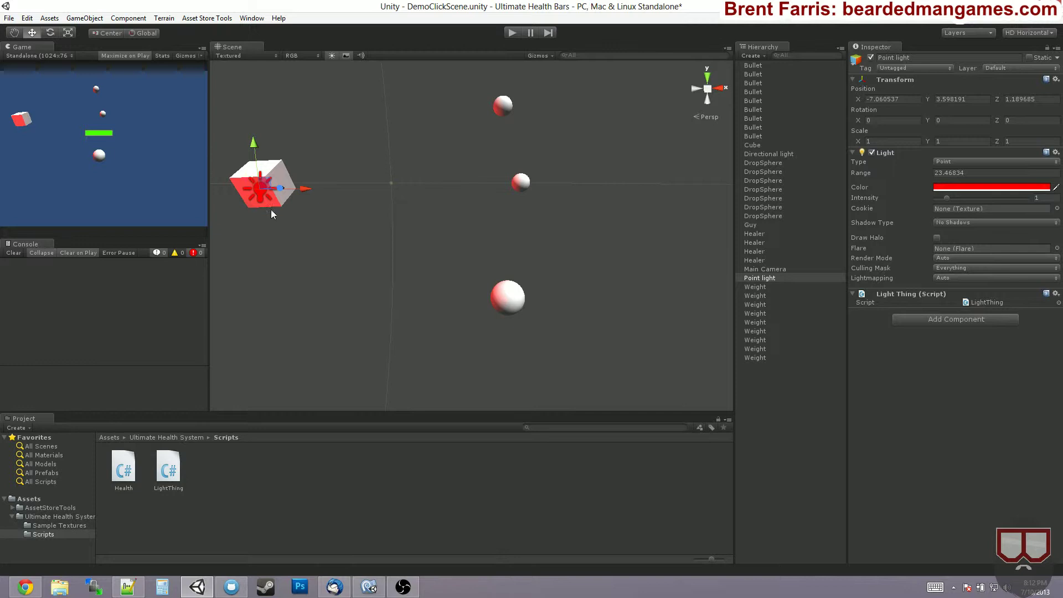
Set Guy's Death Callback Object to Point light and function to MakeLightBlue, then run the game
{"action": "left_click", "coordinate": [523, 298]}
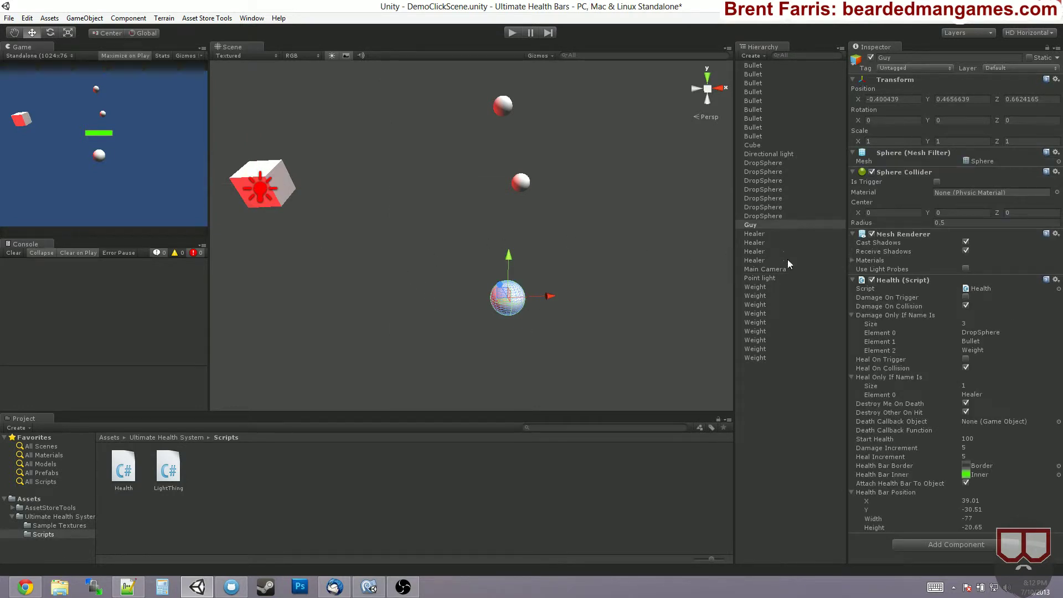
{"action": "left_click_drag", "start_coordinate": [767, 278], "coordinate": [976, 422]}
{"action": "left_click", "coordinate": [950, 432]}
{"action": "type", "text": "MakeLightBlue"}
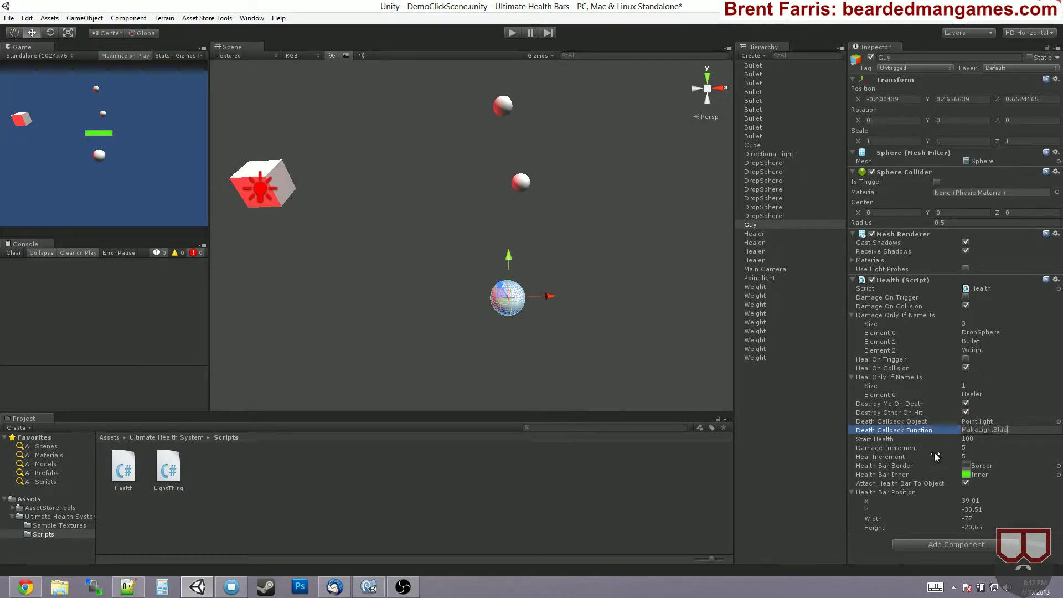
{"action": "key", "text": "Return"}
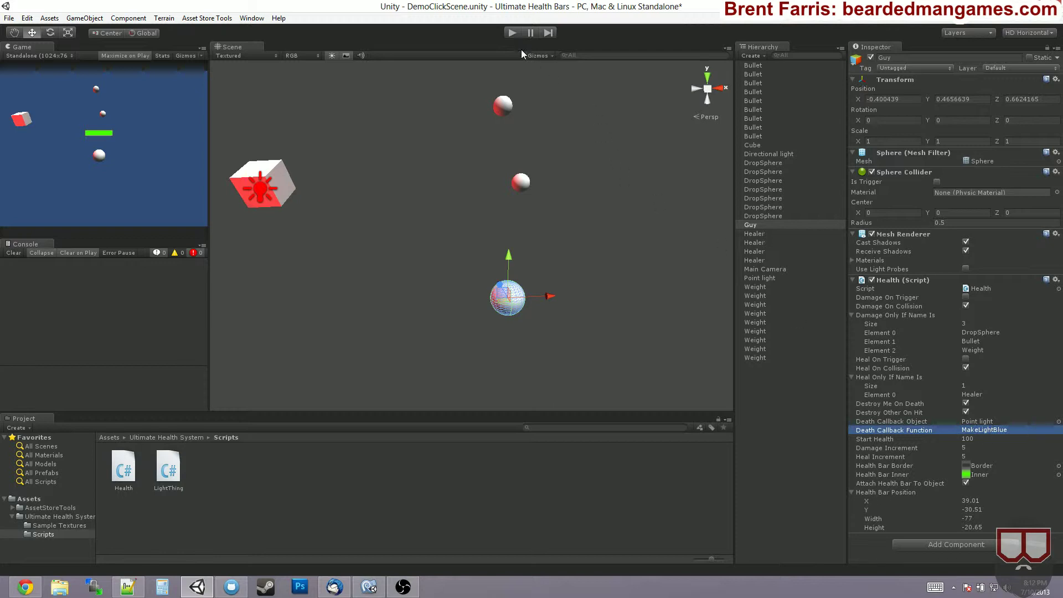
{"action": "left_click", "coordinate": [510, 34]}
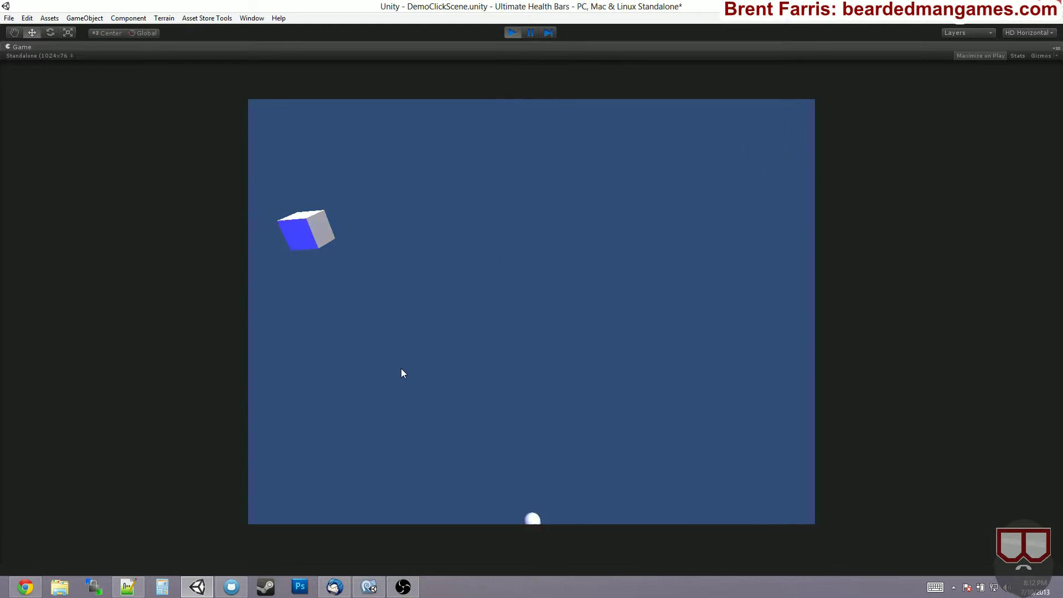
Turn off Destroy Other On Hit on Guy's Health and rerun the game
{"action": "left_click", "coordinate": [511, 33]}
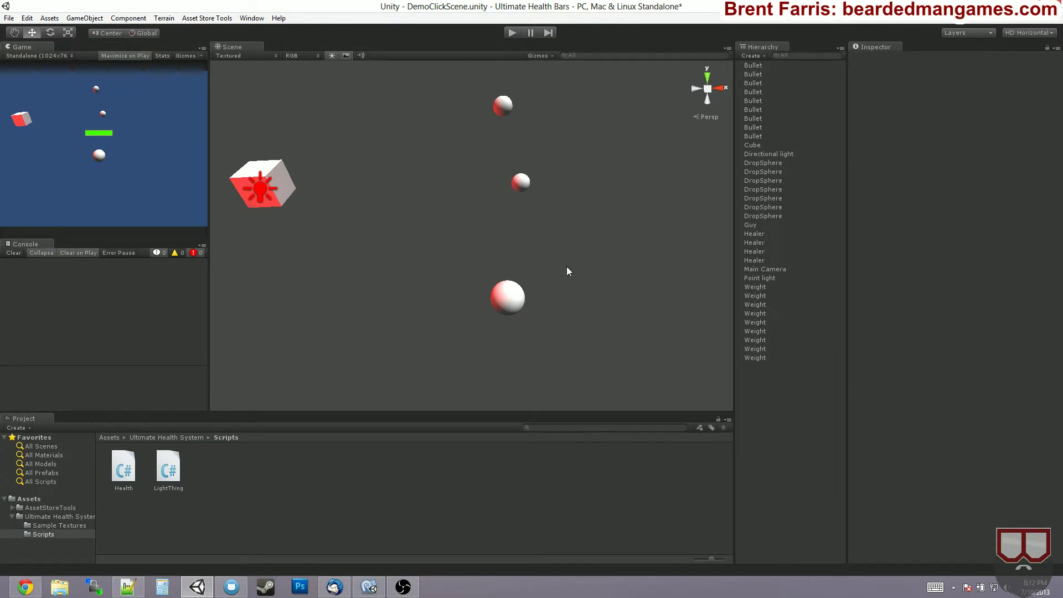
{"action": "left_click", "coordinate": [507, 297]}
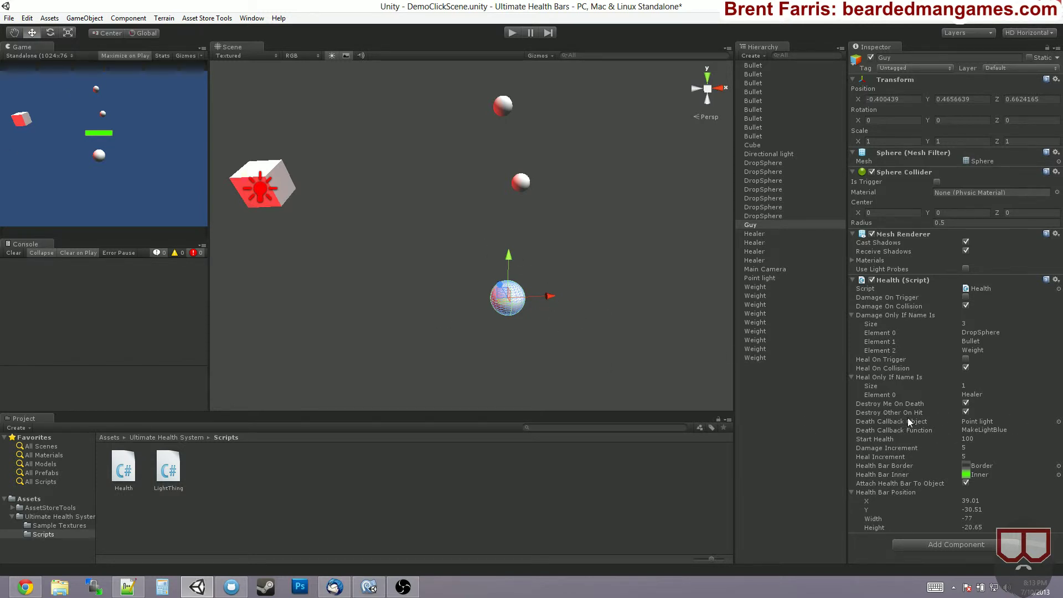
{"action": "left_click", "coordinate": [966, 412]}
{"action": "left_click", "coordinate": [512, 32]}
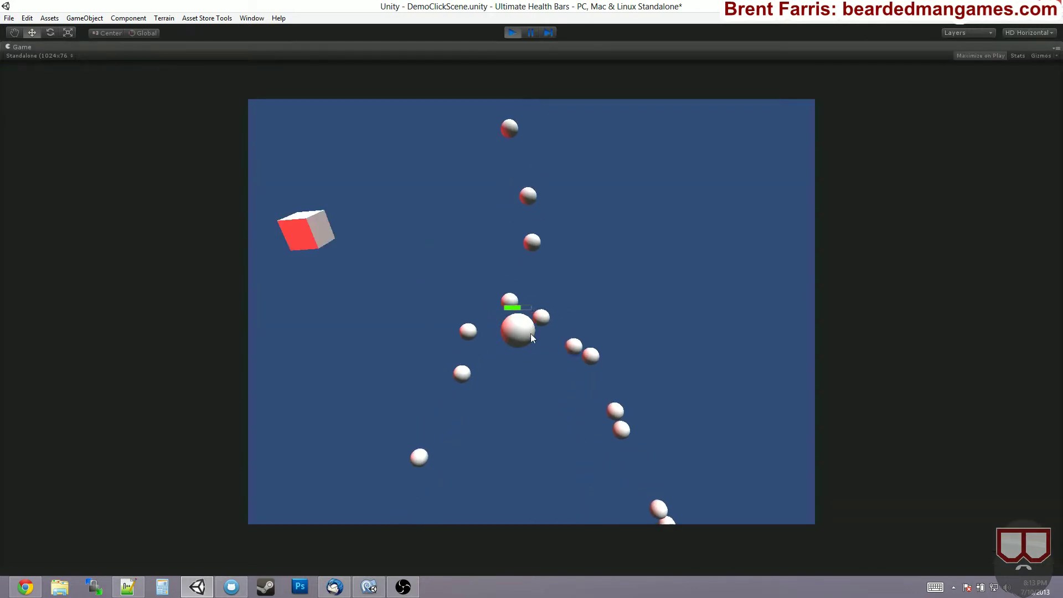
Uncheck Destroy Me On Death on Guy's Health and play to test it
{"action": "left_click", "coordinate": [510, 33]}
{"action": "left_click", "coordinate": [502, 295]}
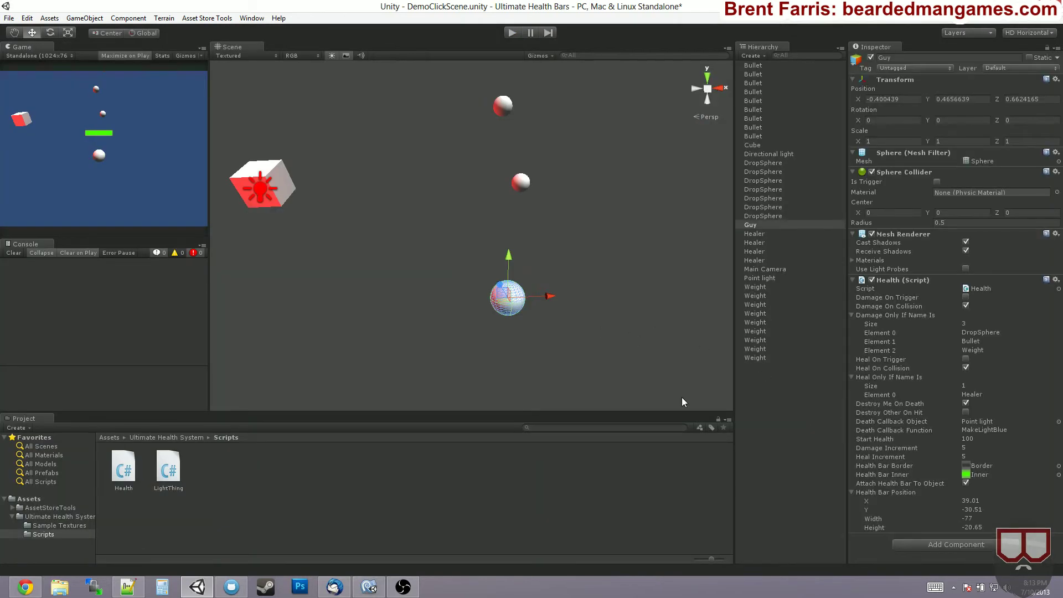
{"action": "left_click", "coordinate": [966, 404]}
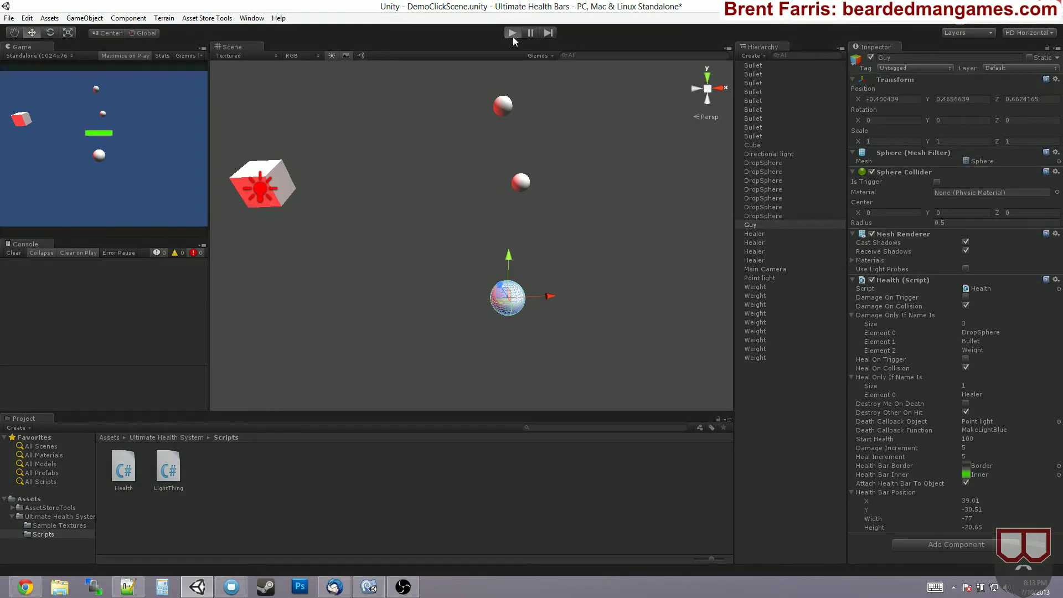
{"action": "left_click", "coordinate": [513, 34]}
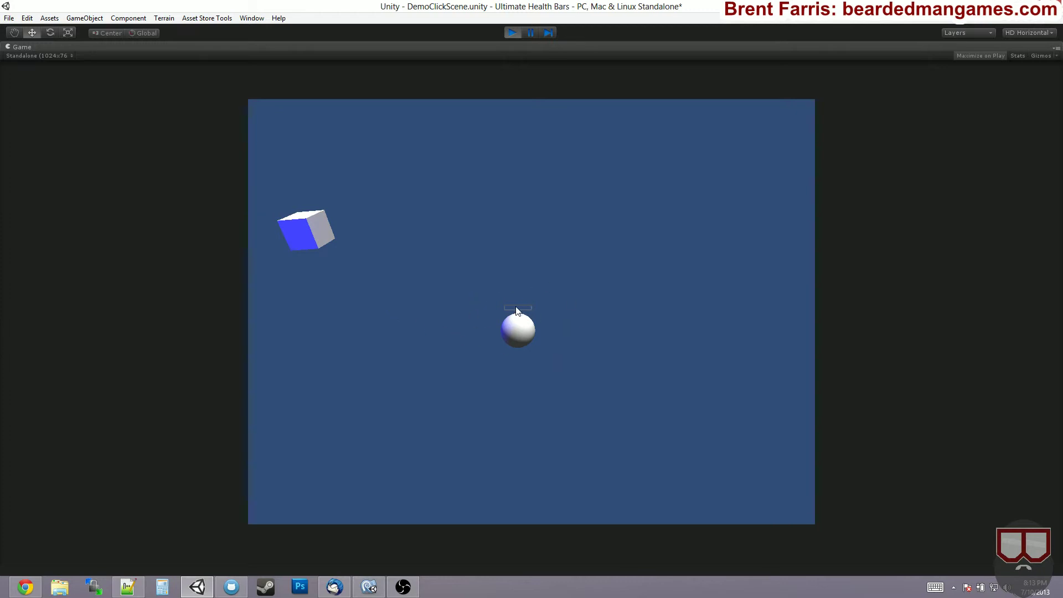
Stop the game and point out the Destroy Me On Death setting
{"action": "left_click", "coordinate": [511, 33]}
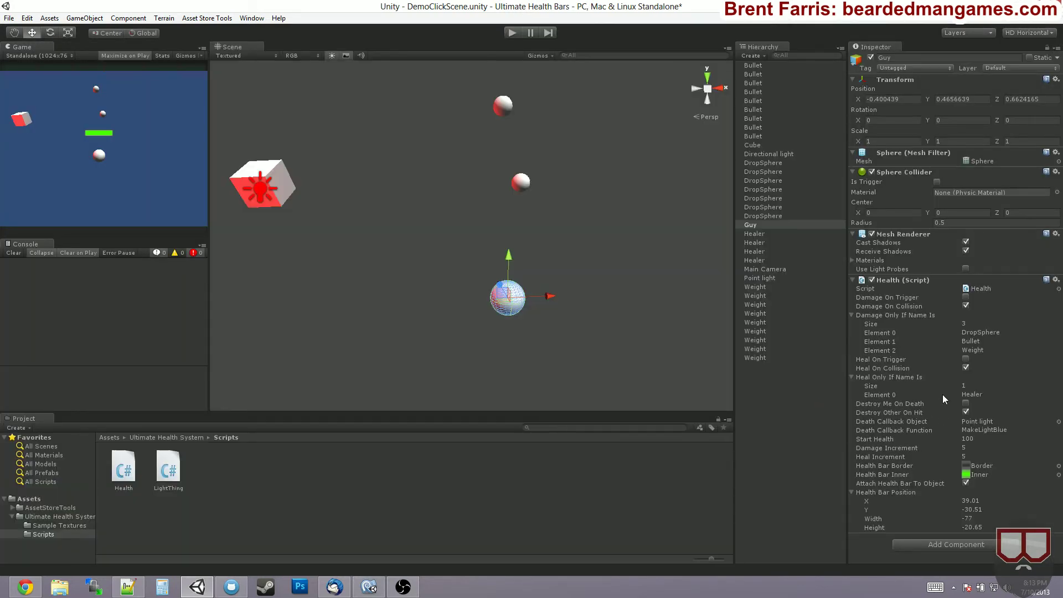
{"action": "left_click", "coordinate": [968, 395]}
{"action": "left_click", "coordinate": [961, 403]}
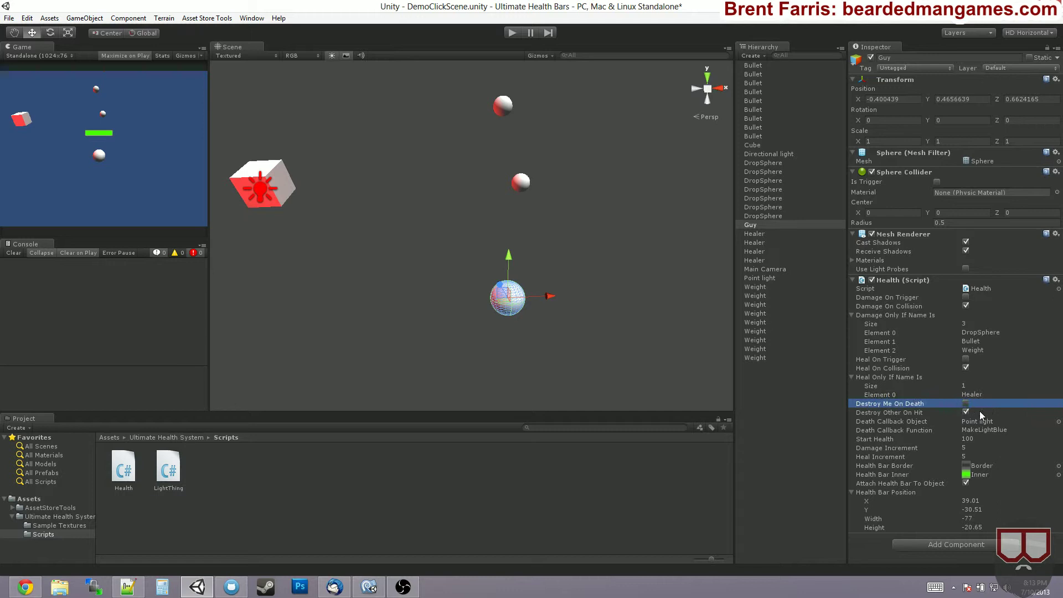
Re-enable Destroy Me On Death and shift the health bar's Y offset to -34.67
{"action": "left_click", "coordinate": [966, 404]}
{"action": "left_click_drag", "start_coordinate": [867, 514], "coordinate": [859, 513]}
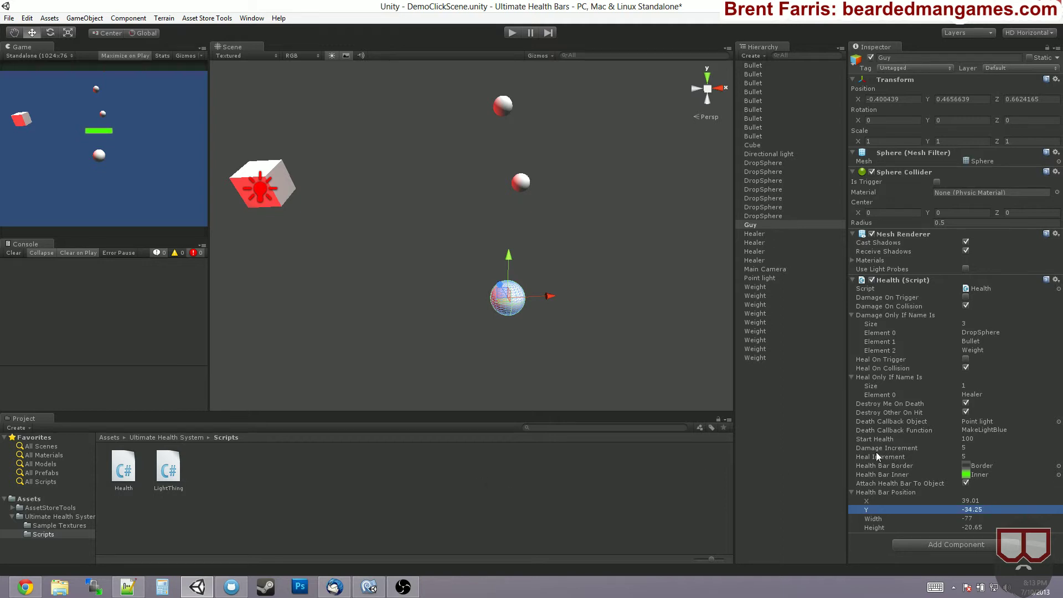
{"action": "mouse_move", "coordinate": [877, 456]}
{"action": "left_mouse_down"}
{"action": "mouse_move", "coordinate": [458, 446]}
{"action": "mouse_move", "coordinate": [981, 511]}
{"action": "mouse_move", "coordinate": [789, 501]}
{"action": "left_mouse_up"}
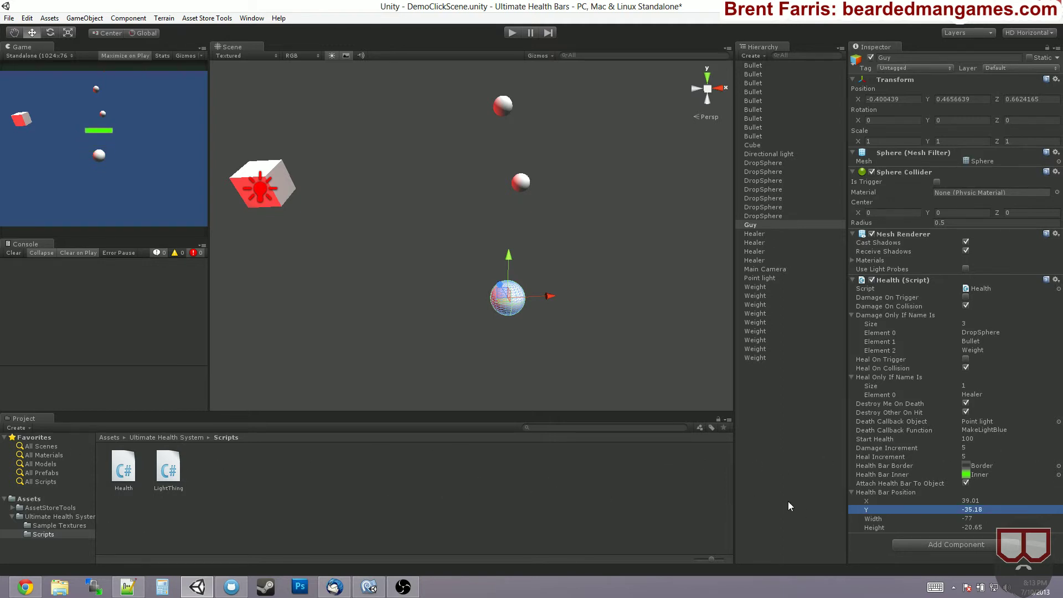
Experiment with detaching and moving or widening the health bar, undo, then reselect Guy
{"action": "left_click", "coordinate": [970, 483]}
{"action": "mouse_move", "coordinate": [870, 513]}
{"action": "left_mouse_down"}
{"action": "mouse_move", "coordinate": [1036, 510]}
{"action": "mouse_move", "coordinate": [62, 503]}
{"action": "left_mouse_up"}
{"action": "mouse_move", "coordinate": [868, 500]}
{"action": "left_mouse_down"}
{"action": "mouse_move", "coordinate": [1028, 508]}
{"action": "mouse_move", "coordinate": [1001, 511]}
{"action": "left_mouse_up"}
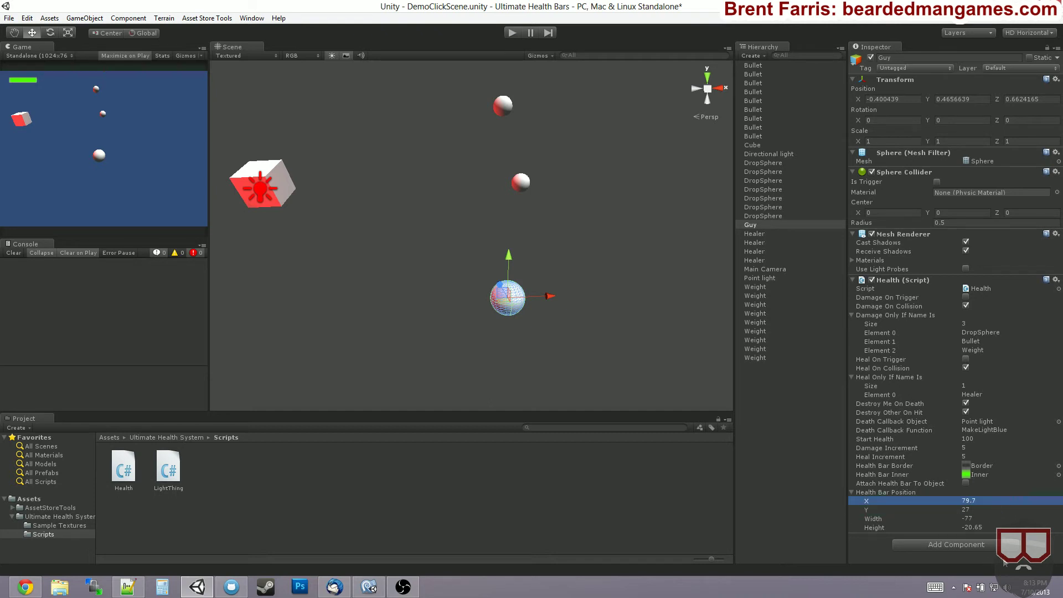
{"action": "mouse_move", "coordinate": [884, 520]}
{"action": "left_mouse_down"}
{"action": "mouse_move", "coordinate": [197, 525]}
{"action": "mouse_move", "coordinate": [917, 560]}
{"action": "mouse_move", "coordinate": [786, 570]}
{"action": "mouse_move", "coordinate": [927, 564]}
{"action": "mouse_move", "coordinate": [858, 573]}
{"action": "left_mouse_up"}
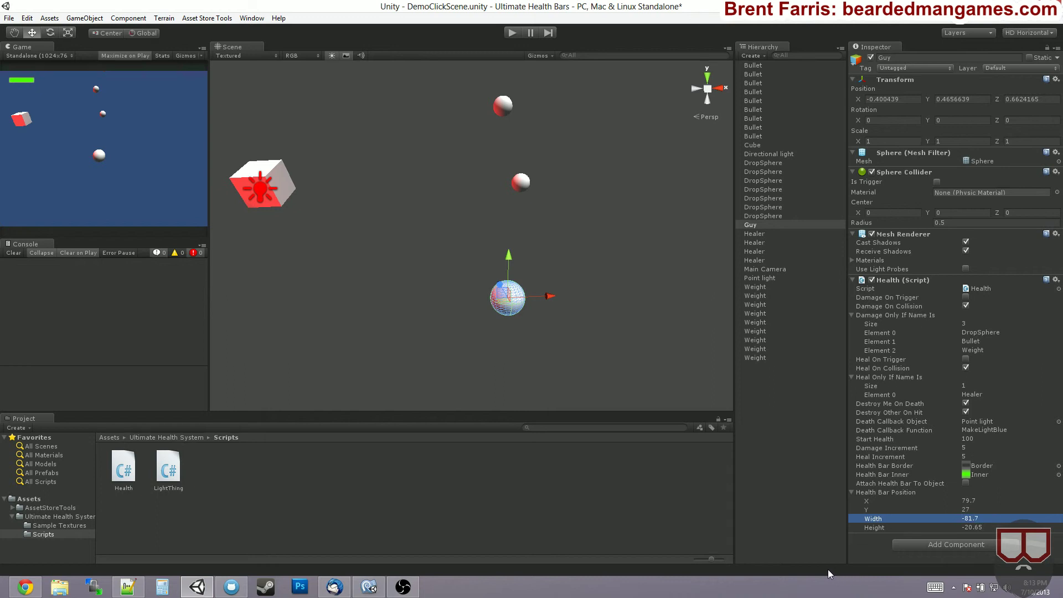
{"action": "key", "text": "ctrl+z"}
{"action": "key", "text": "ctrl+z"}
{"action": "key", "text": "ctrl+z"}
{"action": "left_click_drag", "start_coordinate": [411, 257], "coordinate": [523, 336]}
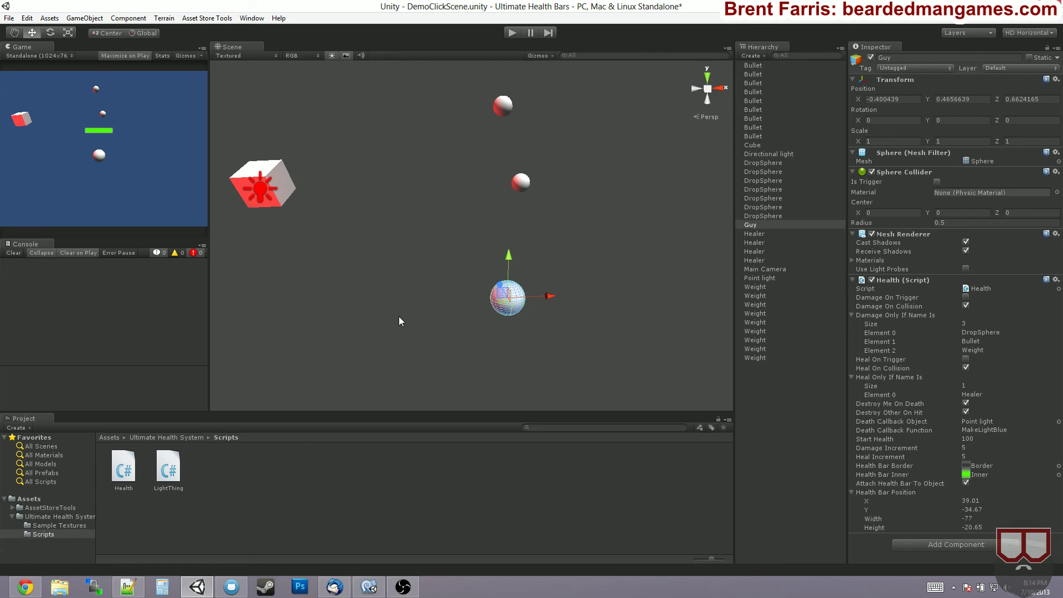